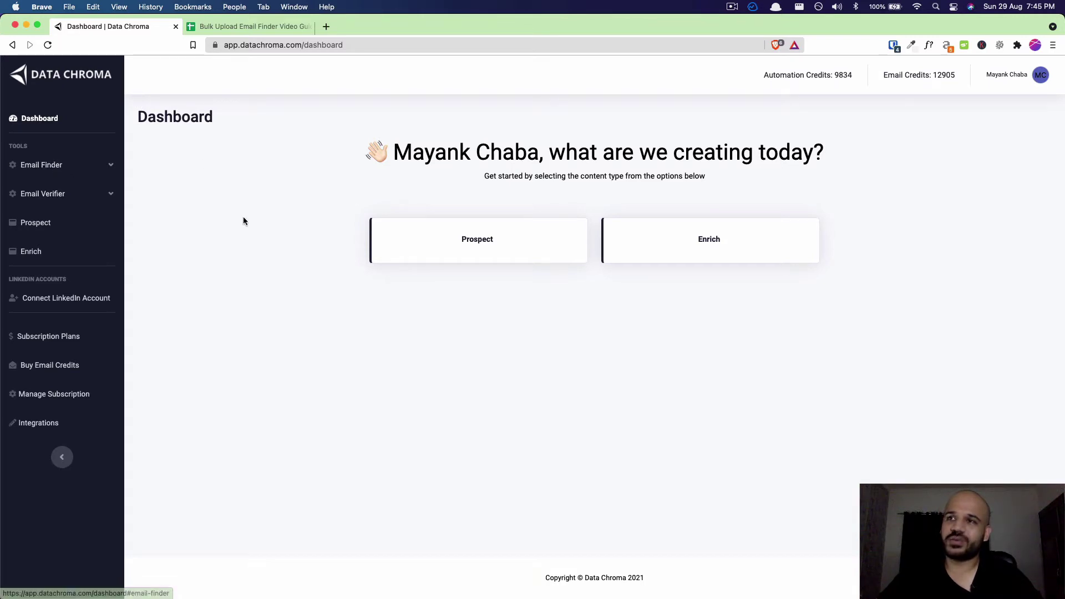
# Expand Email Finder in the Data Chroma sidebar to reveal Single Search and Bulk Upload.
pyautogui.click(49, 165)
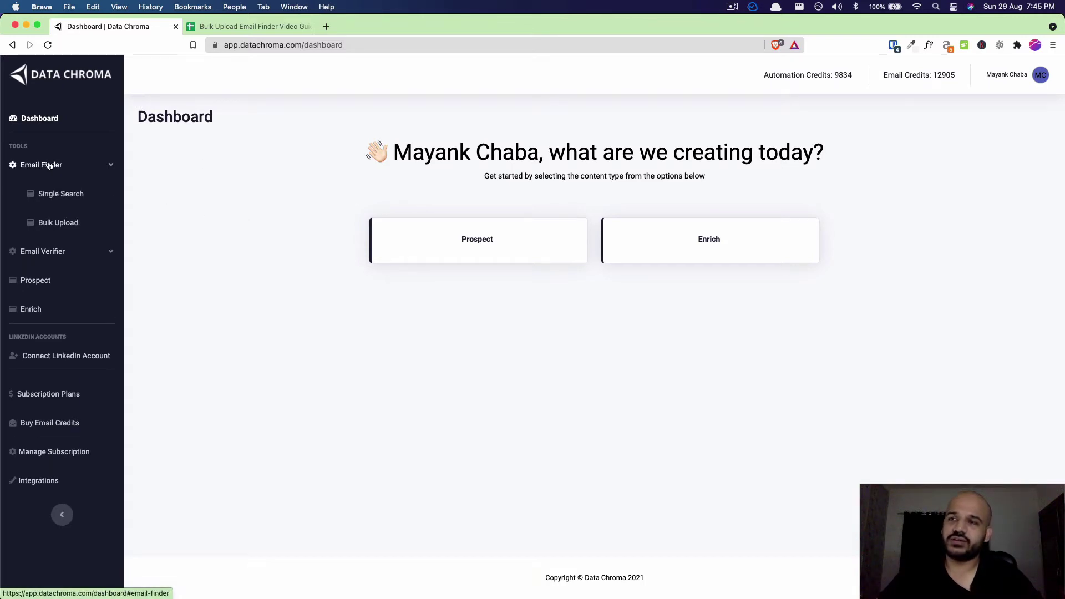
pyautogui.click(94, 221)
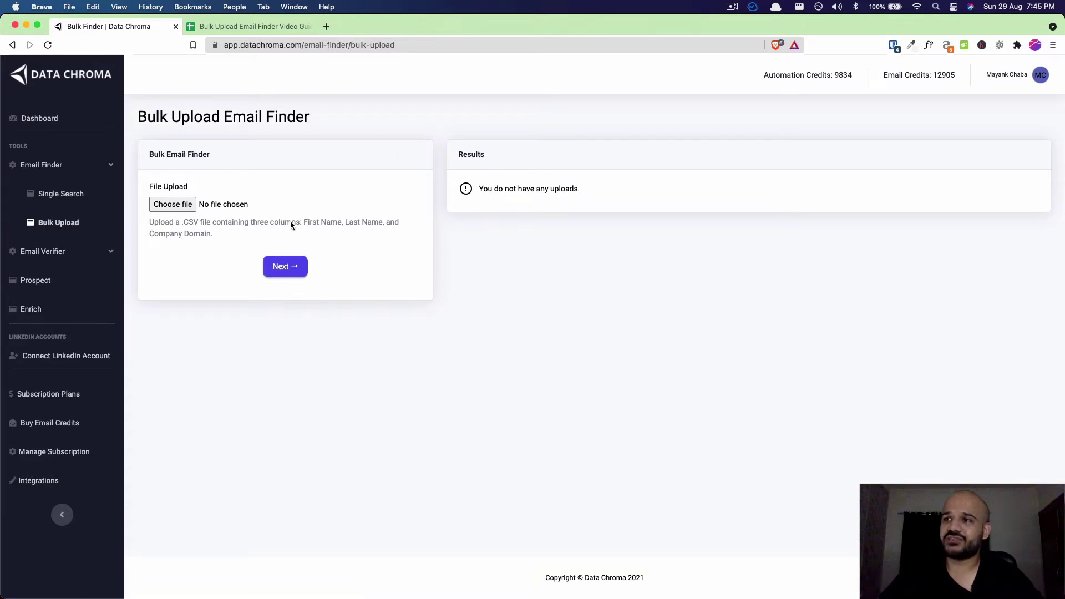
pyautogui.moveTo(304, 222); pyautogui.dragTo(315, 223)
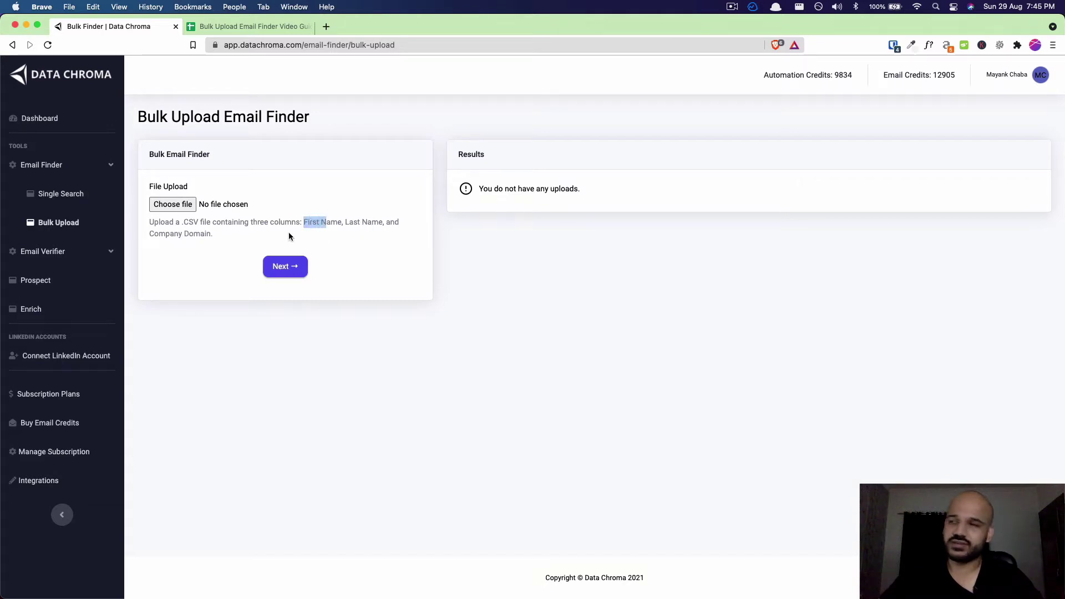
pyautogui.click(460, 135)
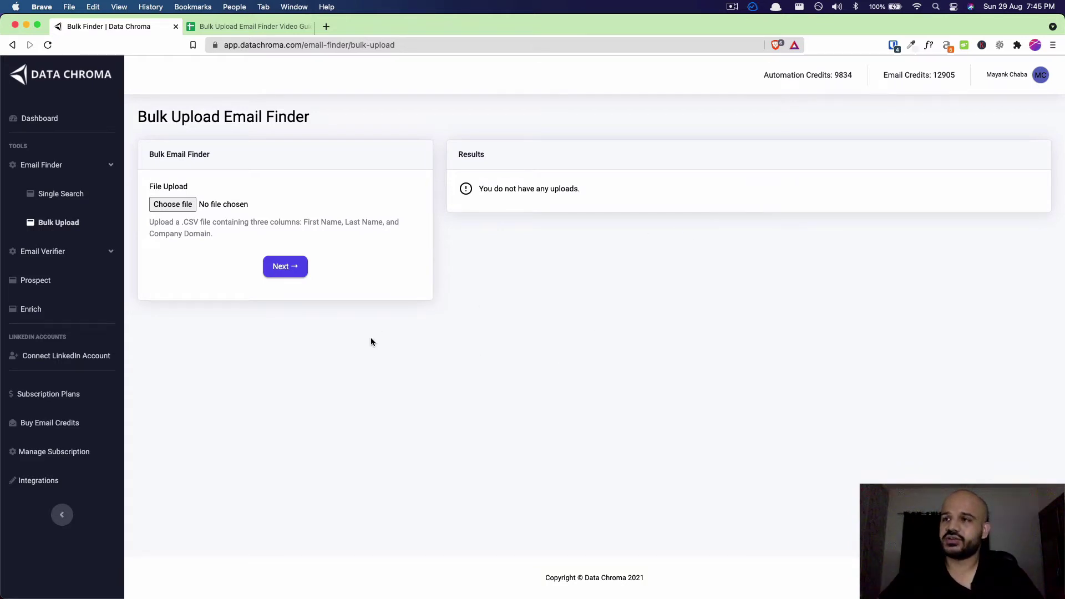
# Review the Feed sheet's First Name, Last Name and Company Website entries.
pyautogui.click(217, 26)
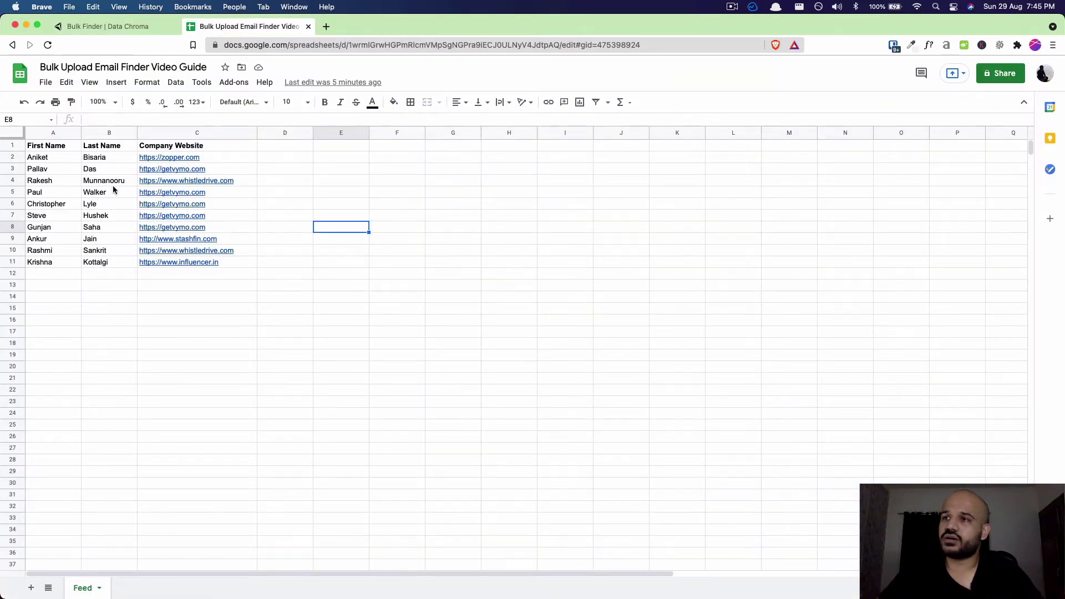
pyautogui.click(92, 198)
pyautogui.click(40, 170)
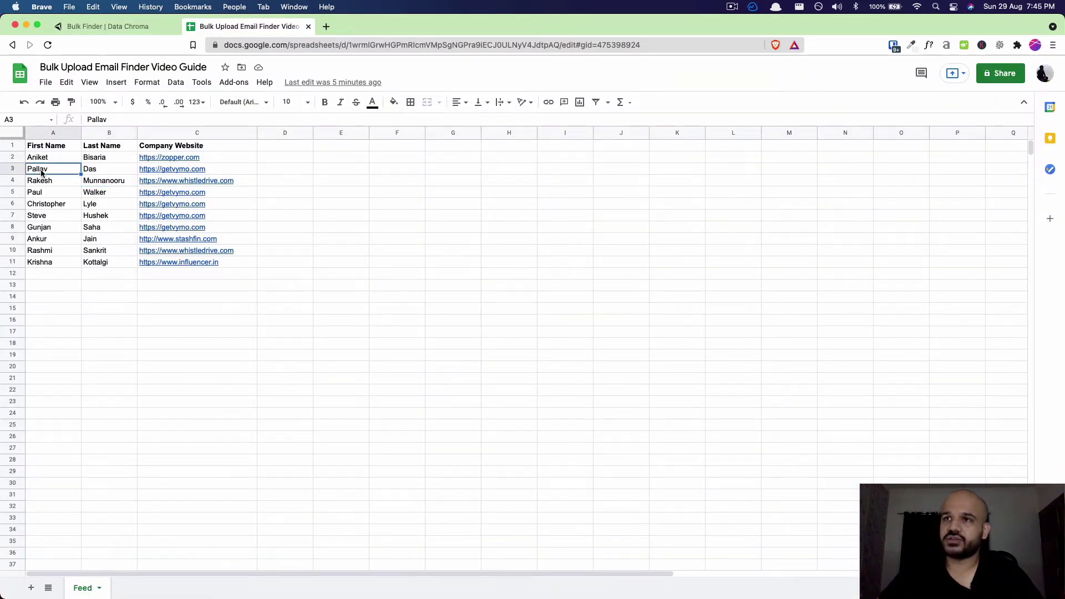
pyautogui.click(297, 155)
pyautogui.moveTo(139, 227)
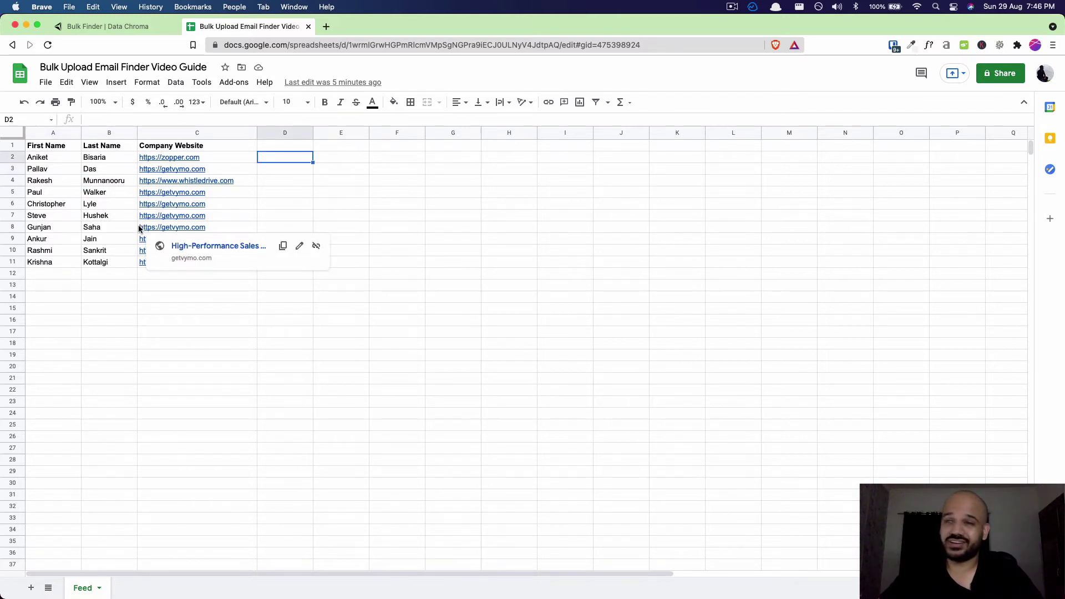
pyautogui.click(159, 308)
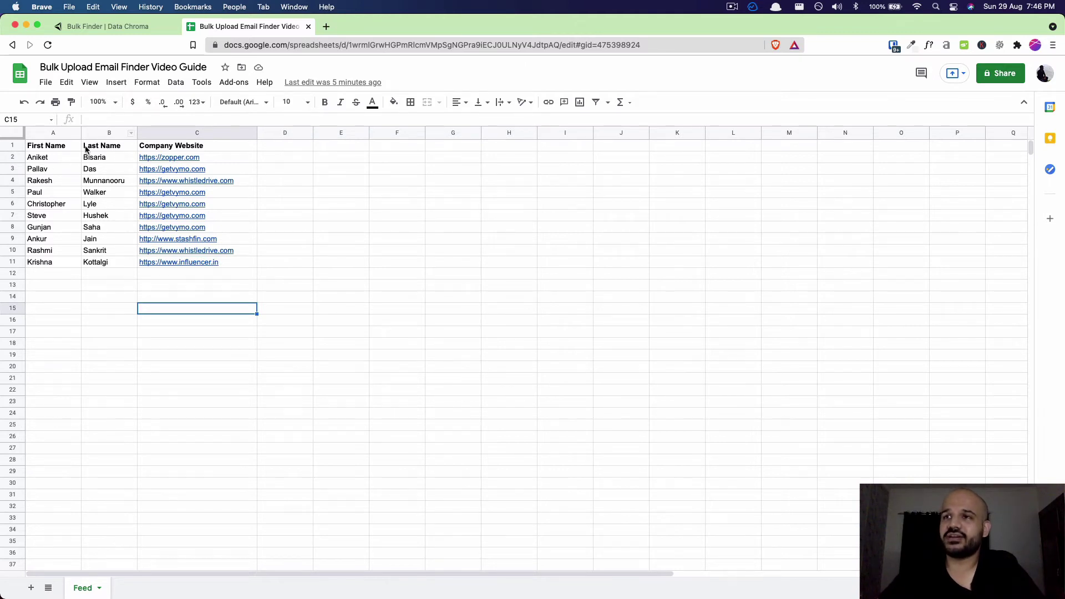
pyautogui.click(52, 154)
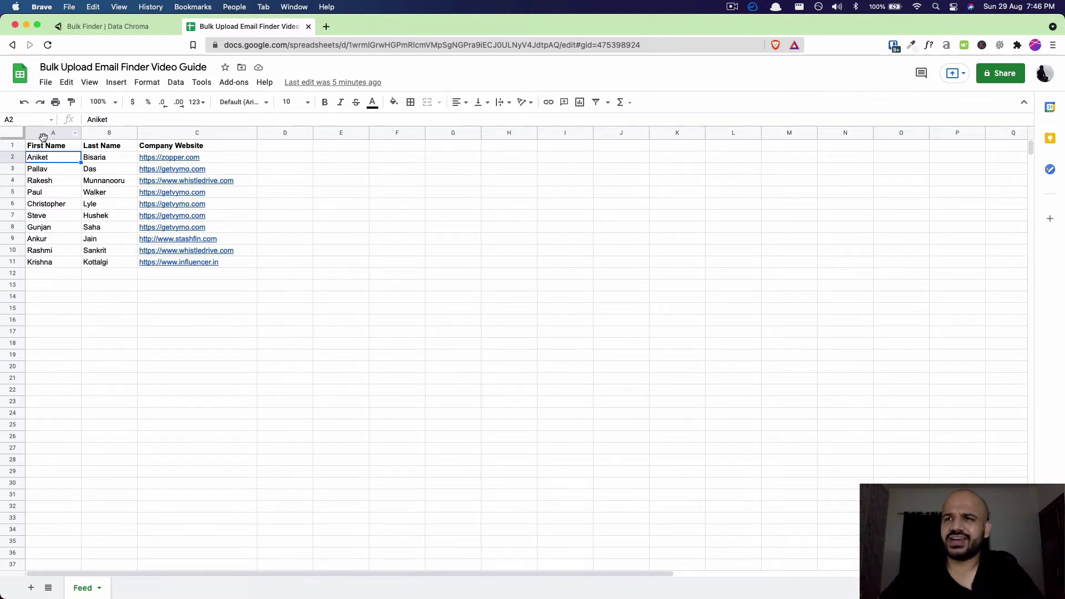
pyautogui.click(65, 143)
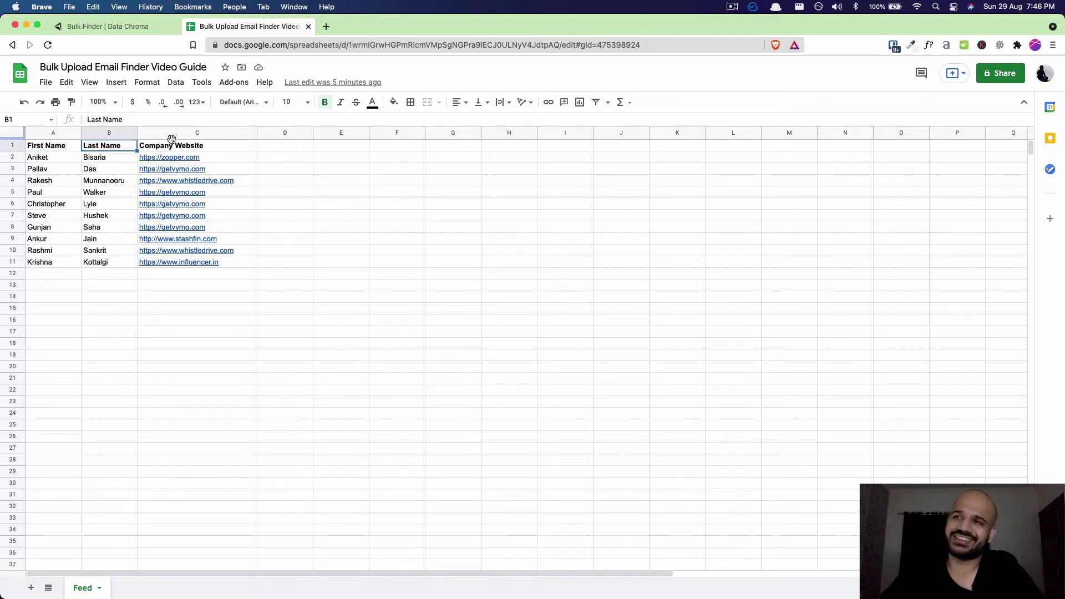
pyautogui.click(279, 181)
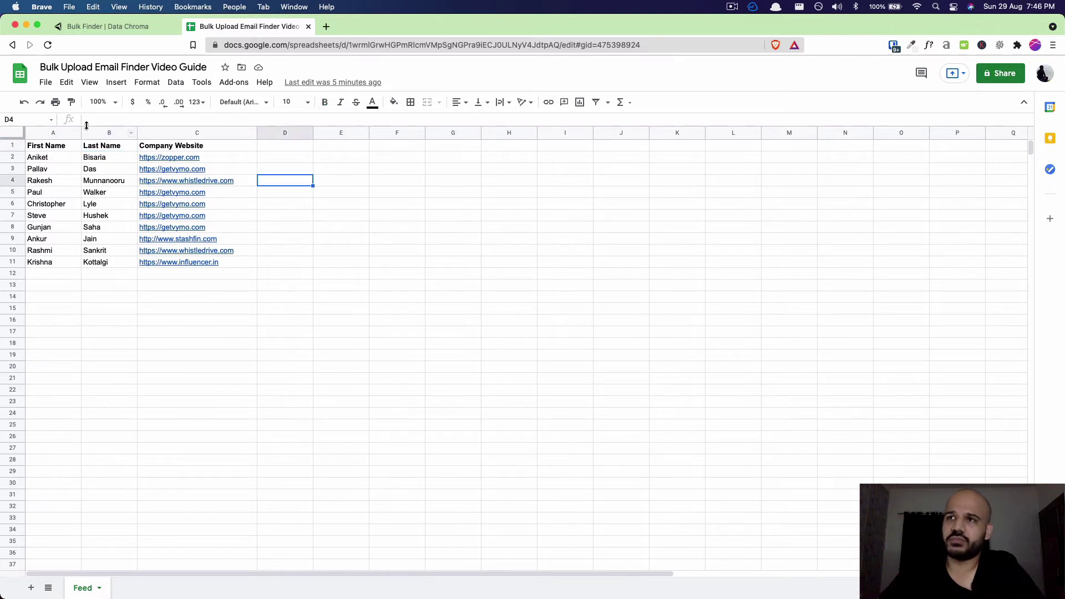
# Download the Feed sheet as a Comma-separated values (.csv) file into Downloads.
pyautogui.click(46, 82)
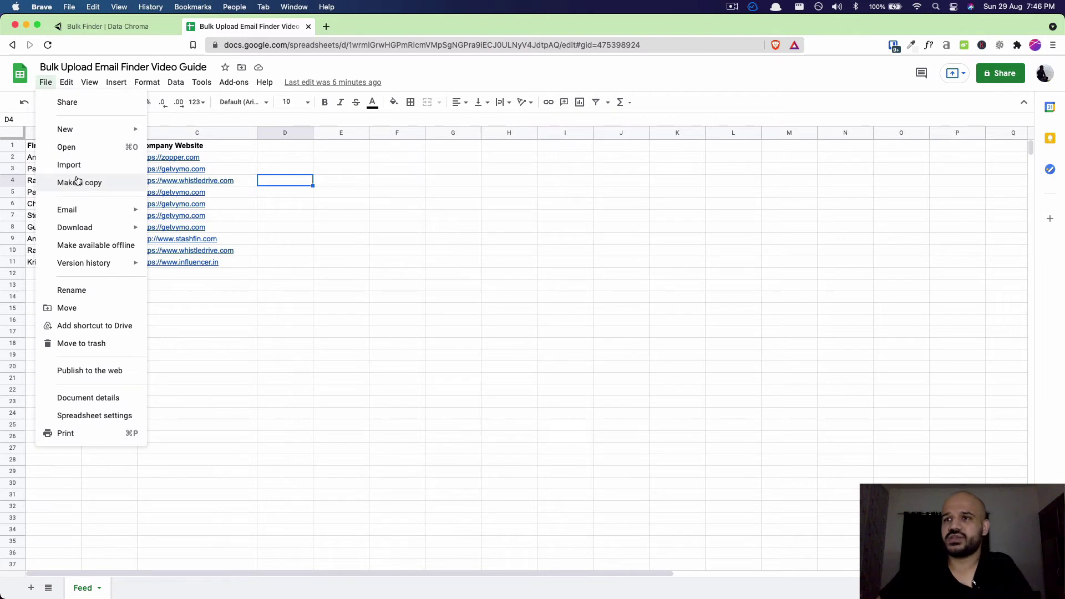
pyautogui.moveTo(75, 228)
pyautogui.click(208, 303)
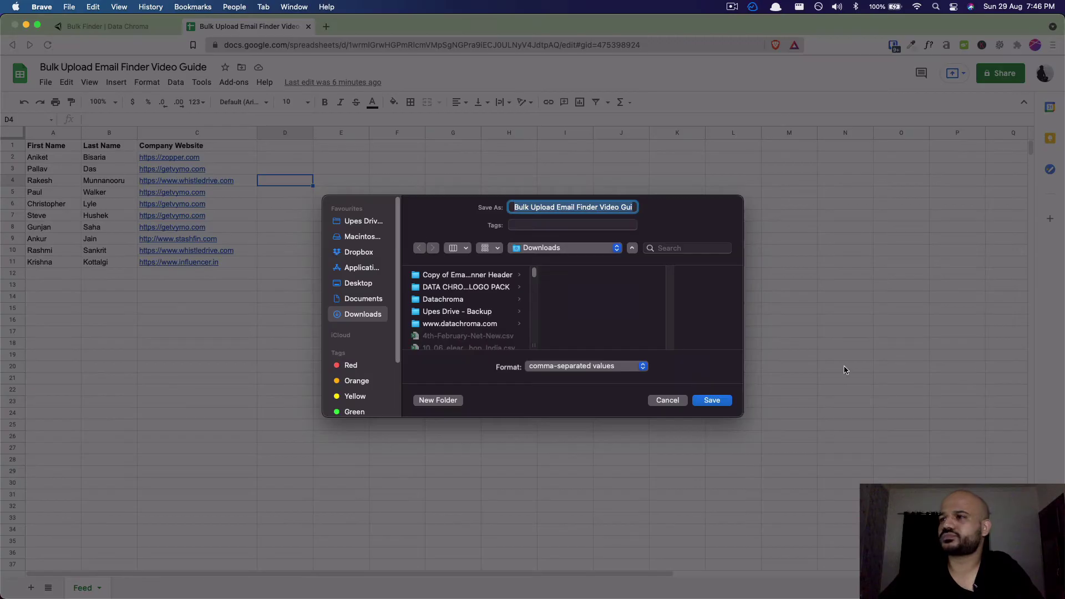
pyautogui.click(703, 402)
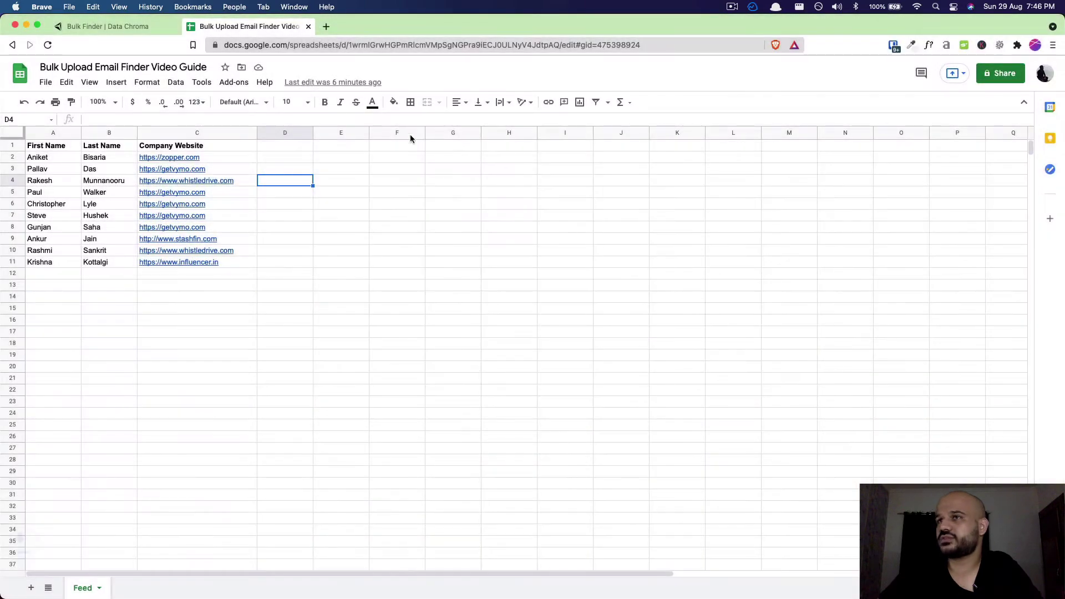
# Upload the downloaded Feed CSV to Data Chroma's bulk upload and continue to column mapping.
pyautogui.click(124, 23)
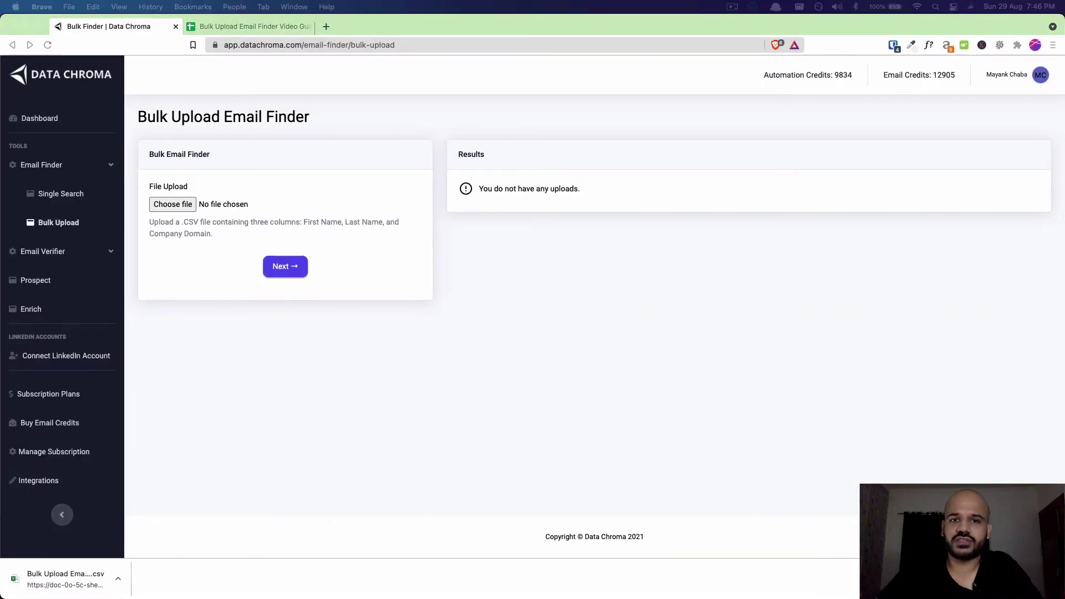
pyautogui.moveTo(61, 578); pyautogui.dragTo(178, 205)
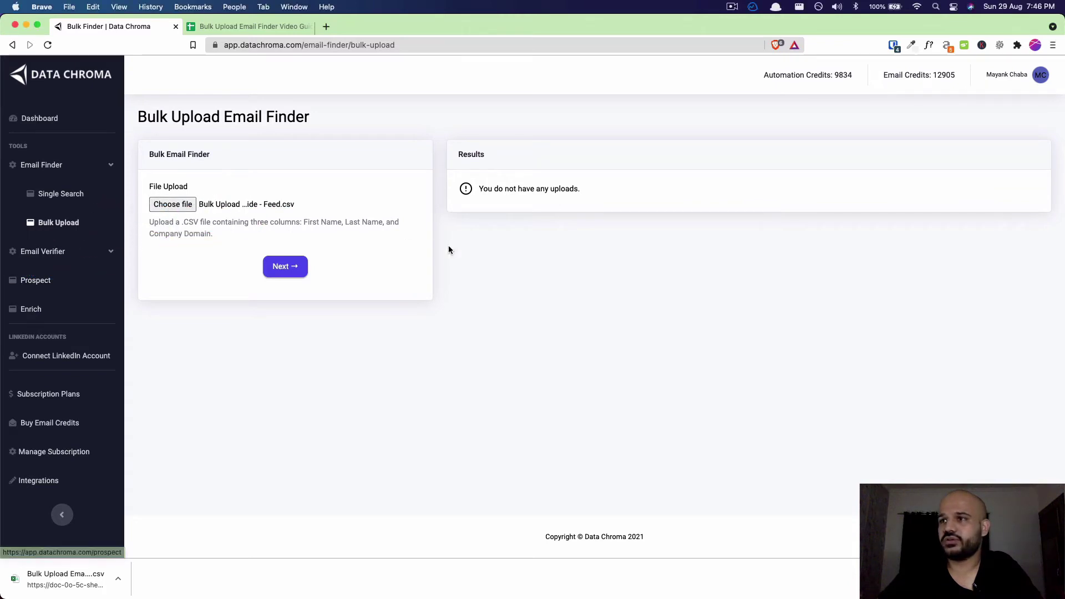
pyautogui.click(266, 271)
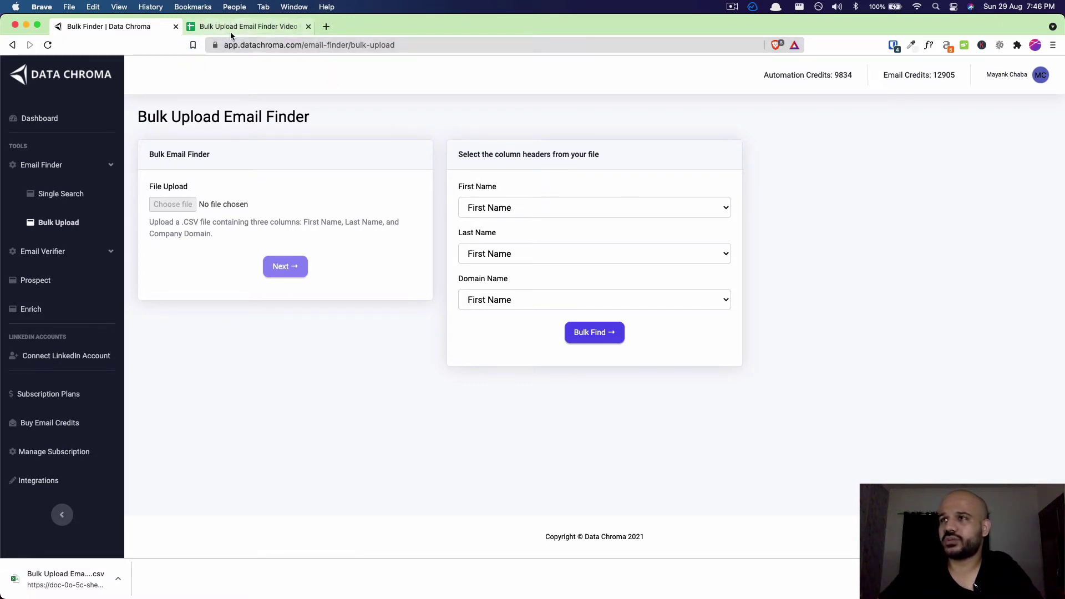
# Map Last Name to Last Name and Domain Name to Company Website, then run Bulk Find.
pyautogui.click(229, 28)
pyautogui.click(150, 23)
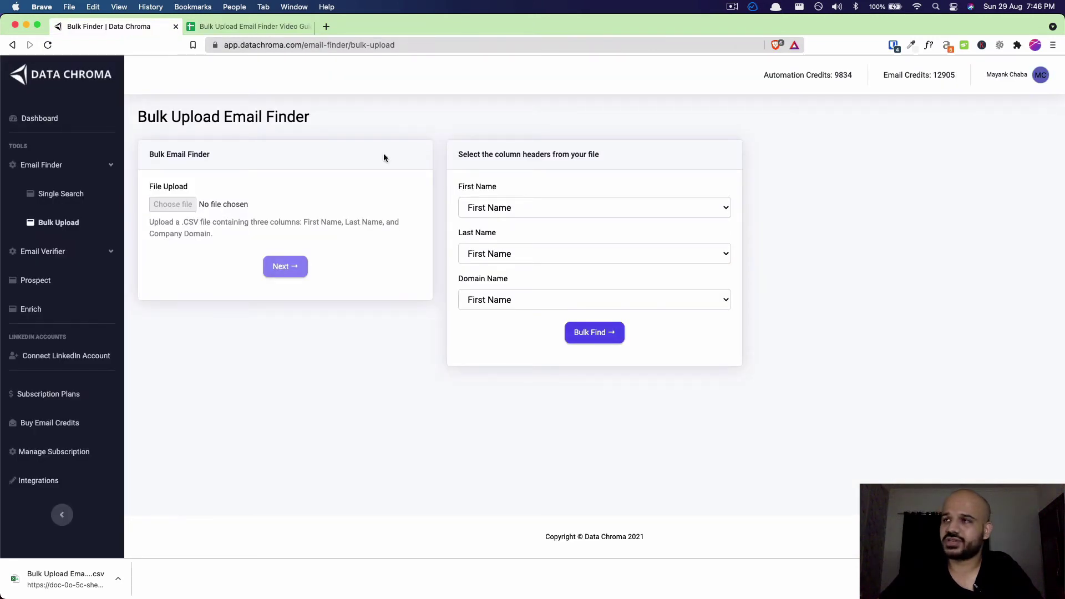
pyautogui.click(509, 253)
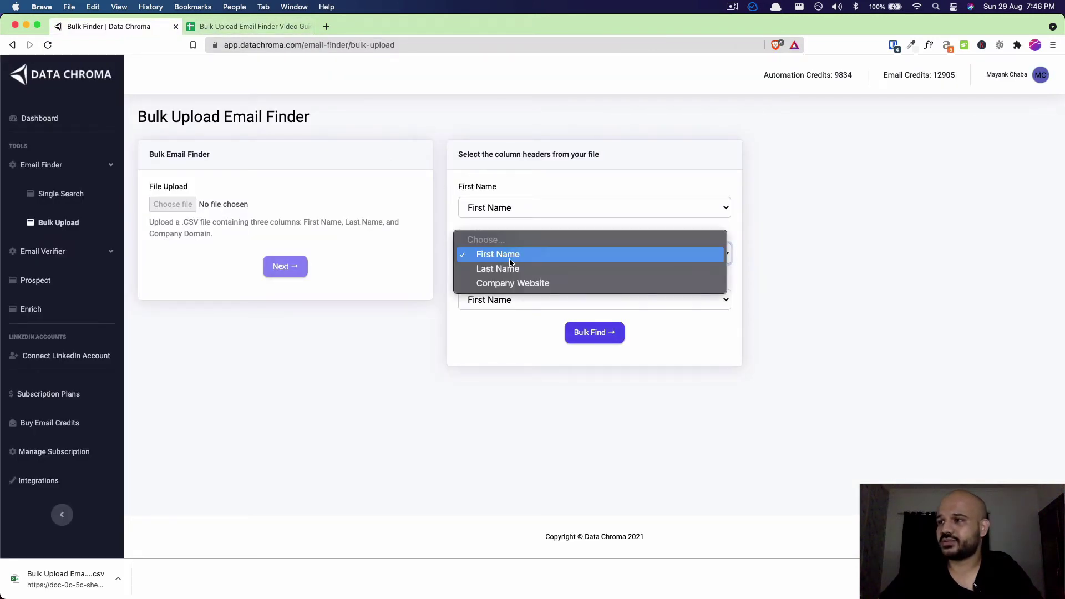
pyautogui.click(510, 269)
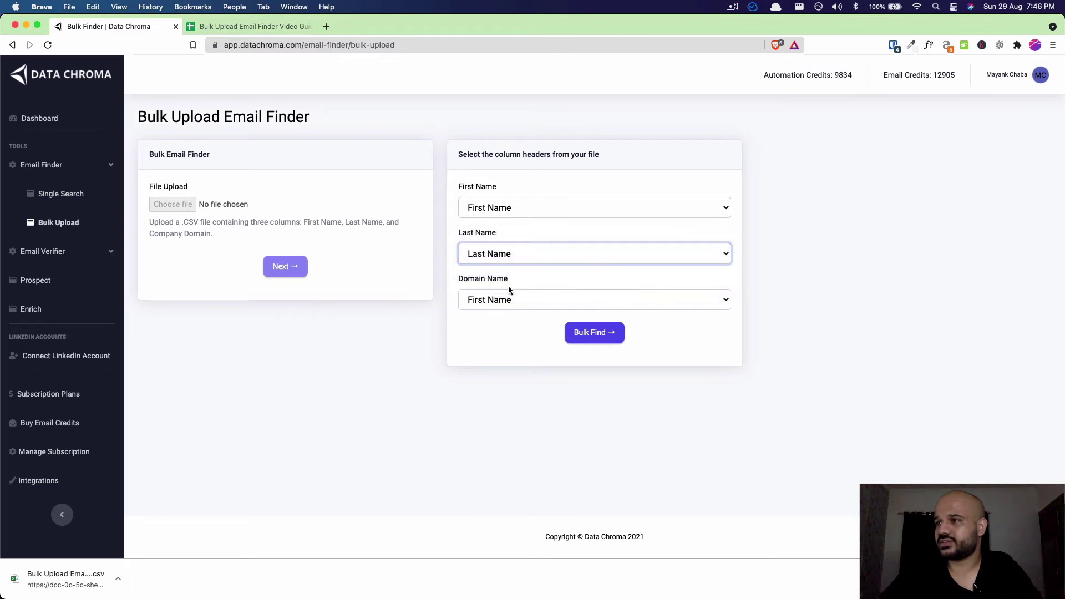
pyautogui.click(482, 300)
pyautogui.click(486, 330)
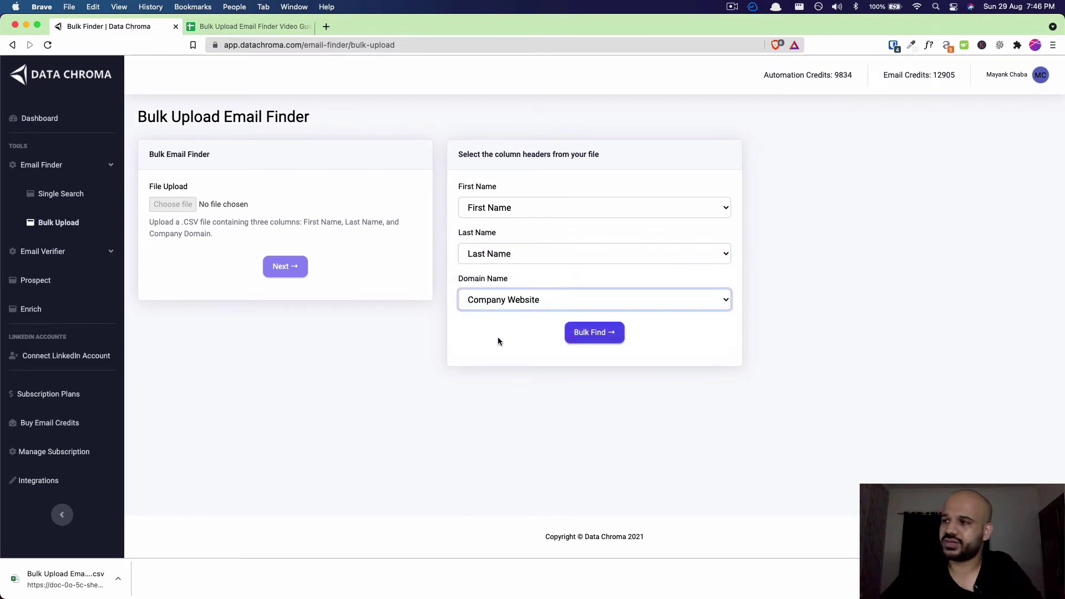
pyautogui.click(593, 337)
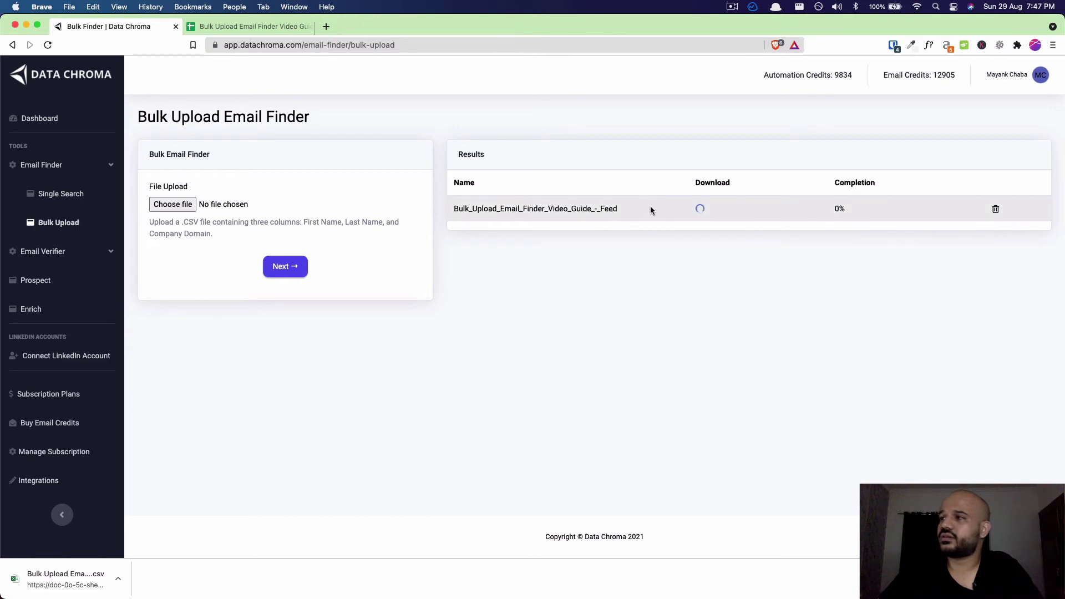
# Save the 100%-complete Feed job's results CSV into Downloads.
pyautogui.click(730, 7)
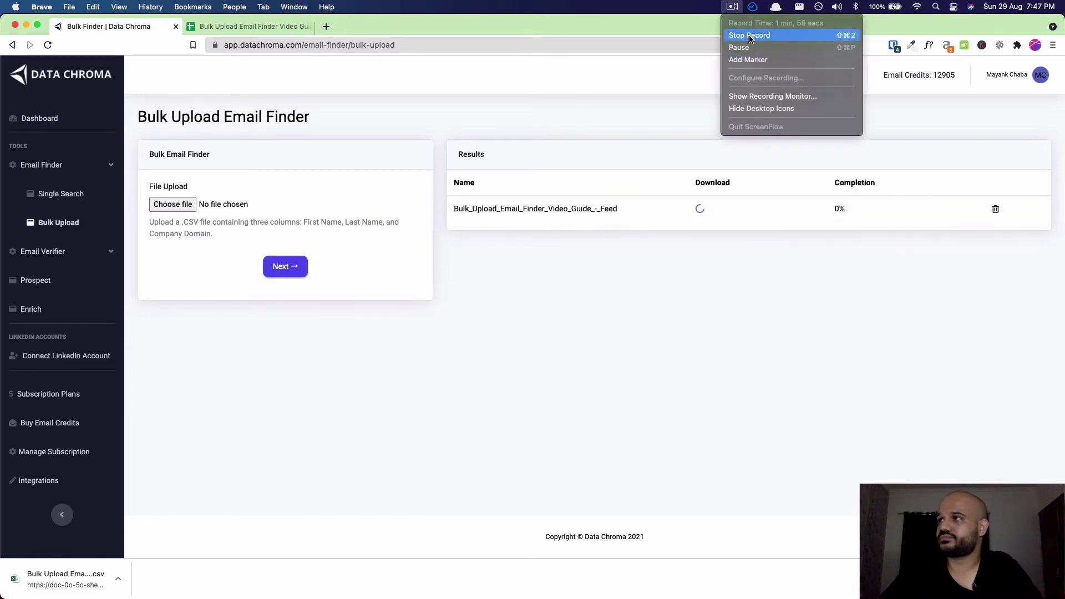
pyautogui.click(739, 47)
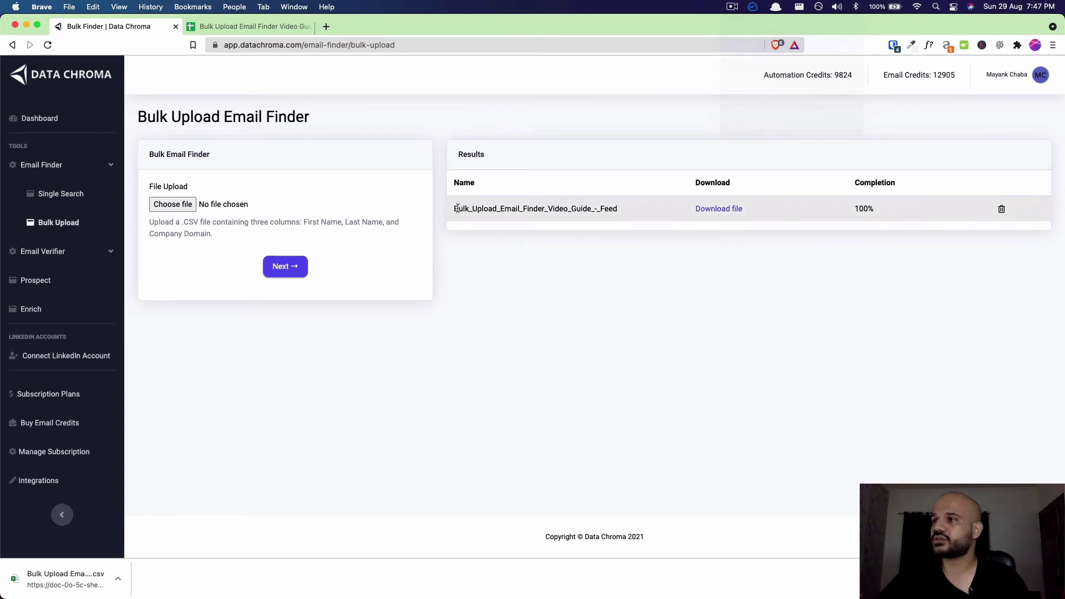
pyautogui.moveTo(455, 207); pyautogui.dragTo(504, 209)
pyautogui.click(608, 269)
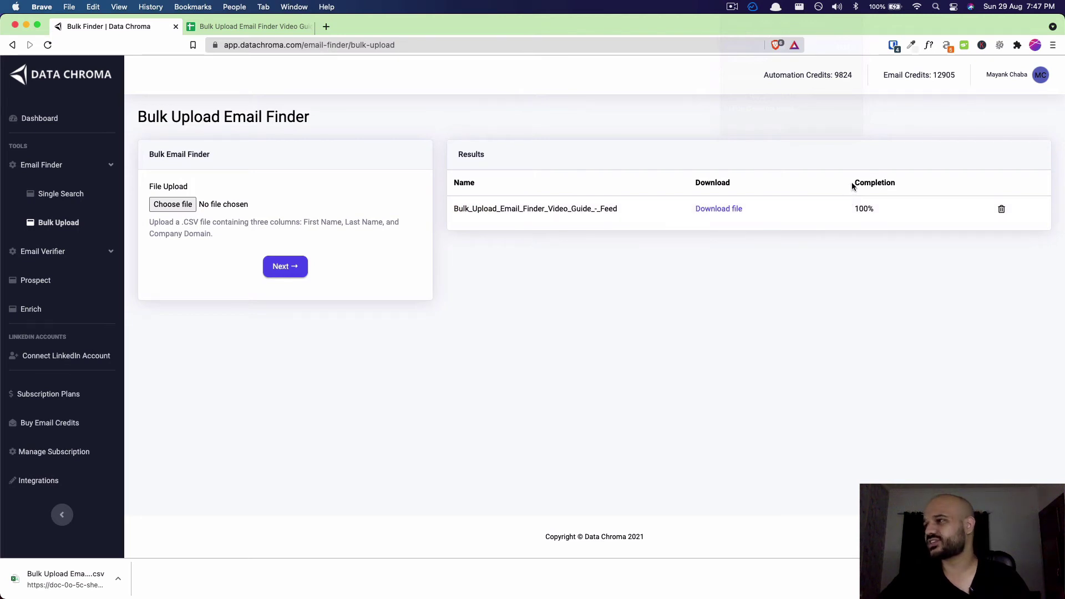
pyautogui.click(720, 209)
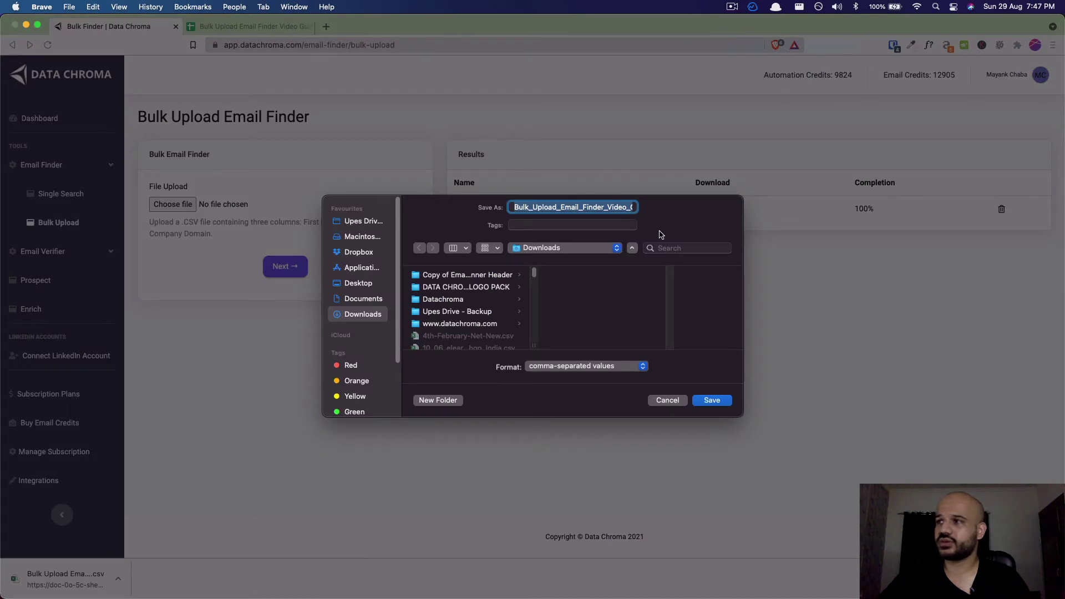
pyautogui.click(712, 400)
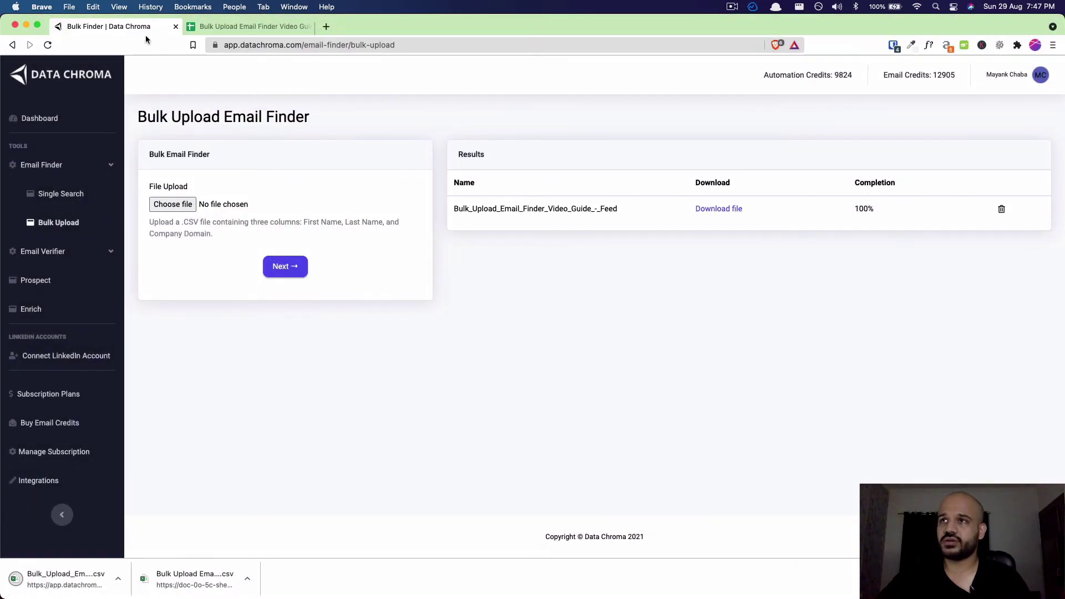
# Rename Sheet3 to 'Results' in the Bulk Upload Email Finder spreadsheet.
pyautogui.click(233, 26)
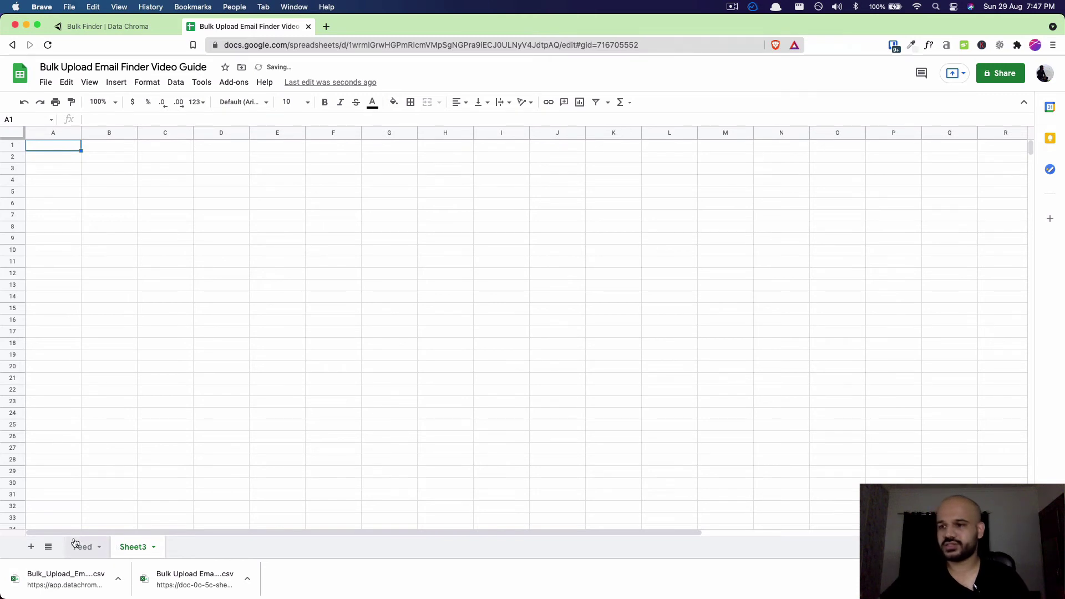
pyautogui.doubleClick(135, 547)
pyautogui.write('R')
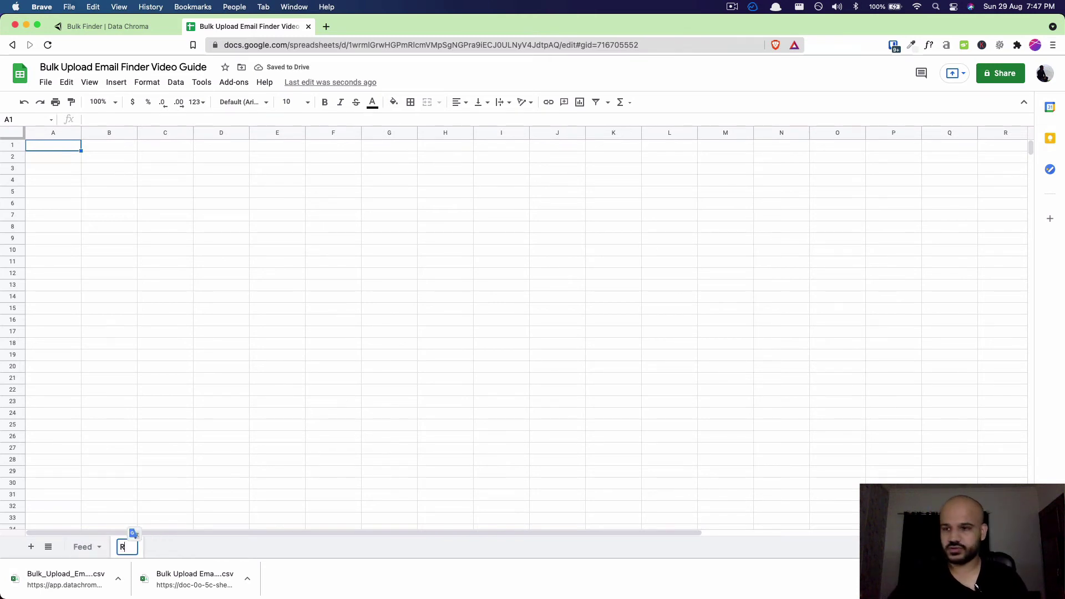
pyautogui.write('esults')
pyautogui.press('Return')
# Import the results CSV via upload, appending it to the current Results sheet.
pyautogui.click(45, 82)
pyautogui.click(124, 165)
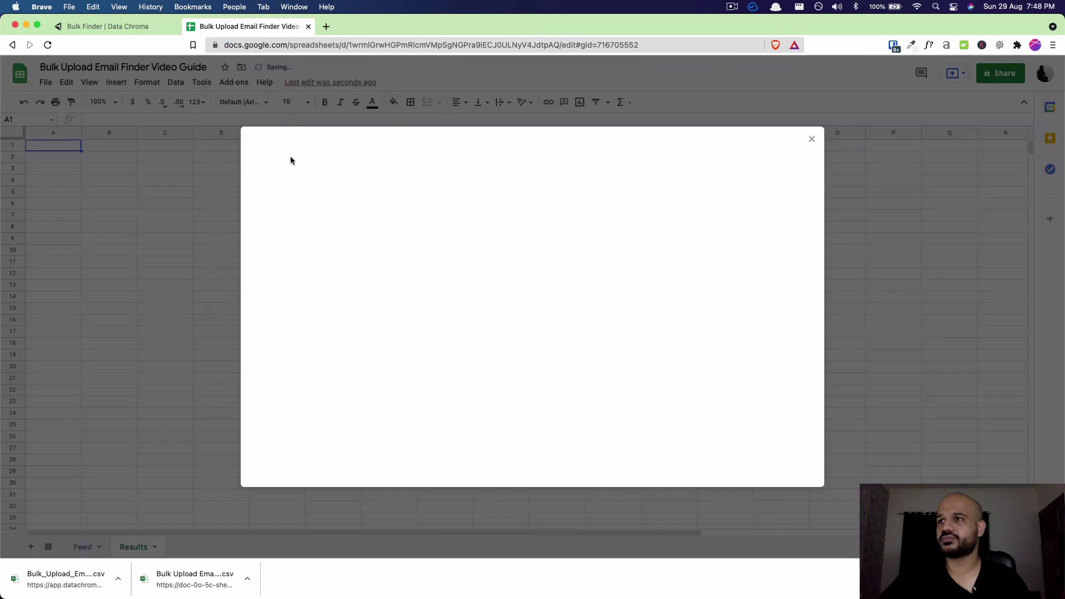
pyautogui.click(444, 171)
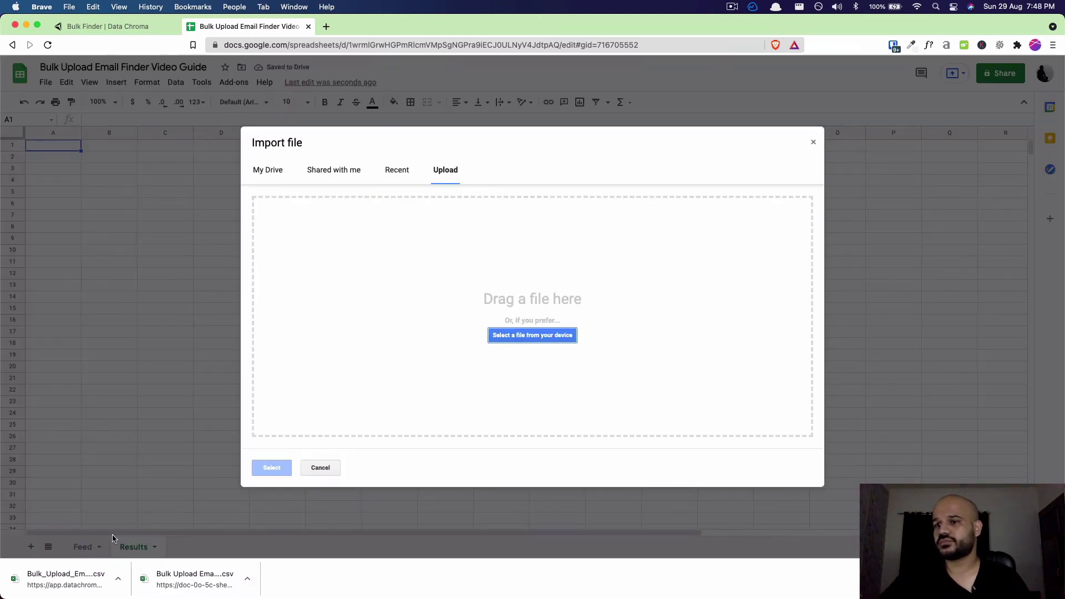
pyautogui.moveTo(65, 579); pyautogui.dragTo(388, 385)
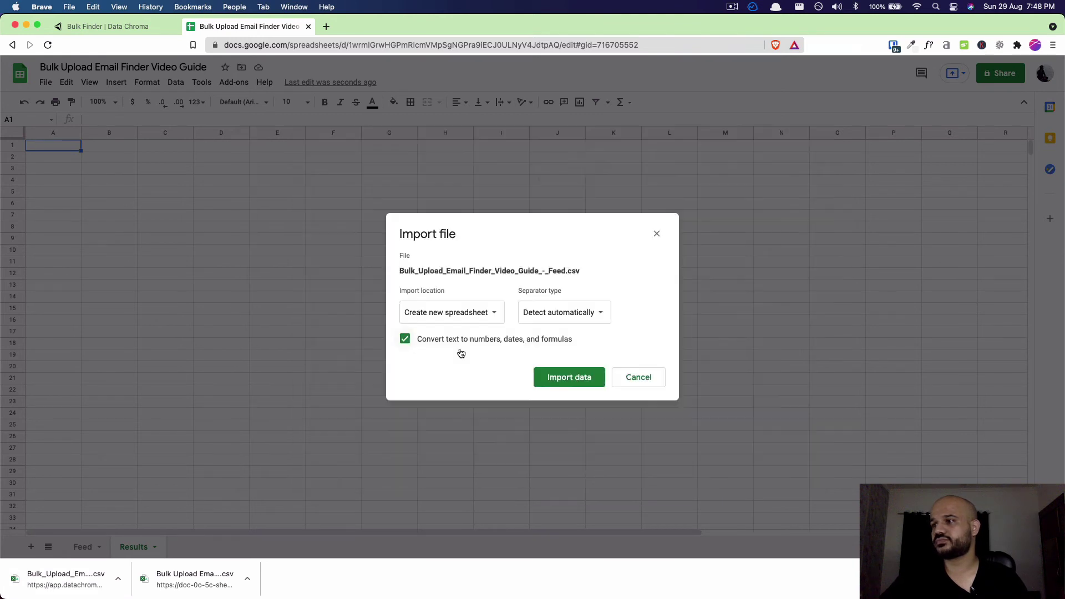
pyautogui.click(444, 312)
pyautogui.click(451, 382)
pyautogui.click(539, 377)
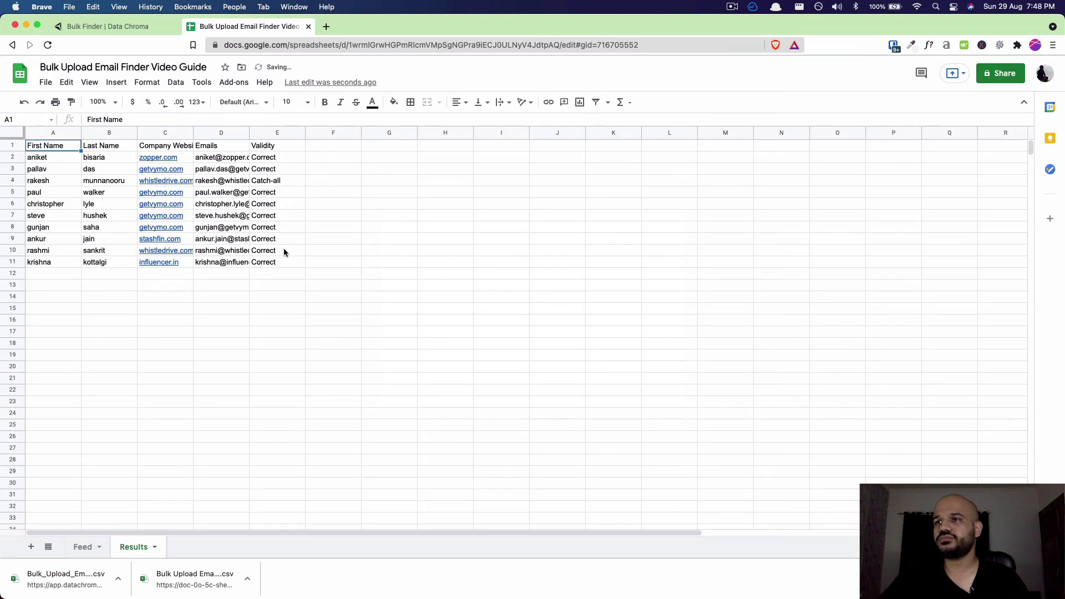
# Review the original contacts on the Feed sheet, including the first website zopper.com.
pyautogui.click(285, 253)
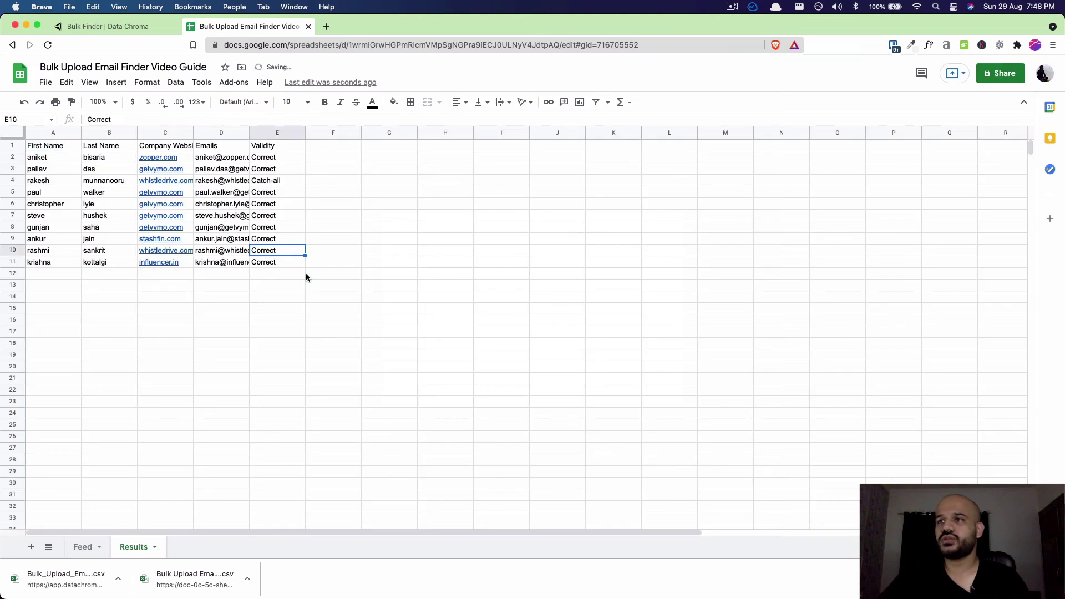
pyautogui.click(83, 546)
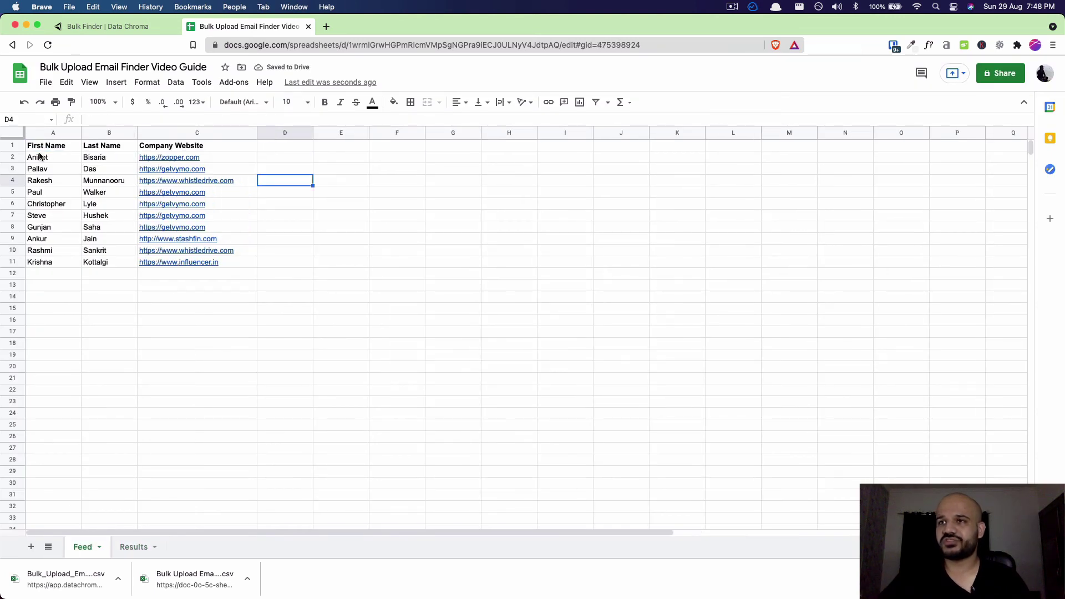
pyautogui.moveTo(39, 147); pyautogui.dragTo(248, 258)
pyautogui.click(331, 238)
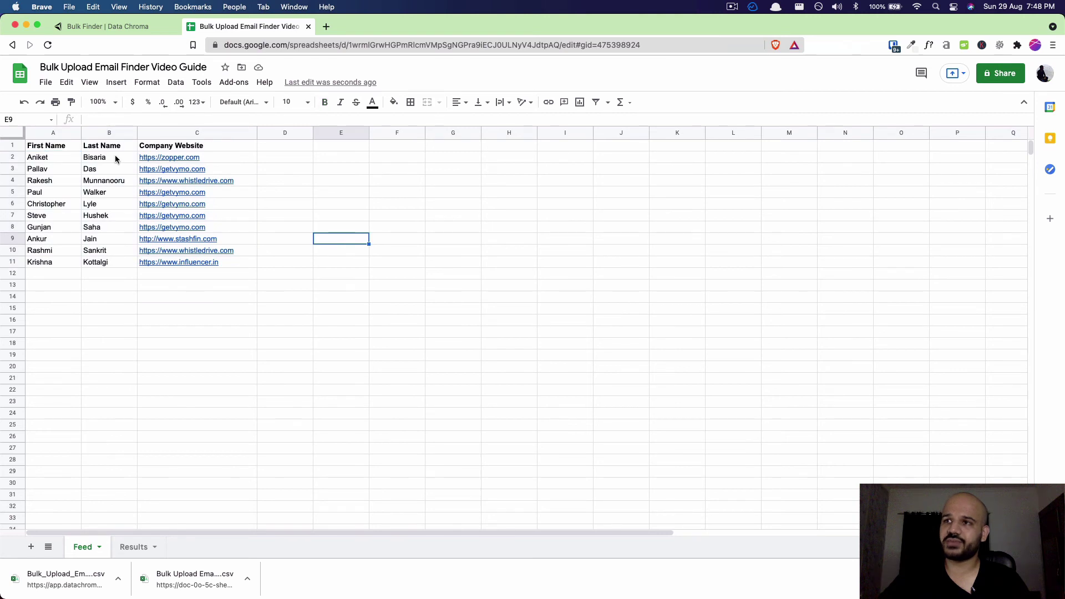
pyautogui.click(58, 161)
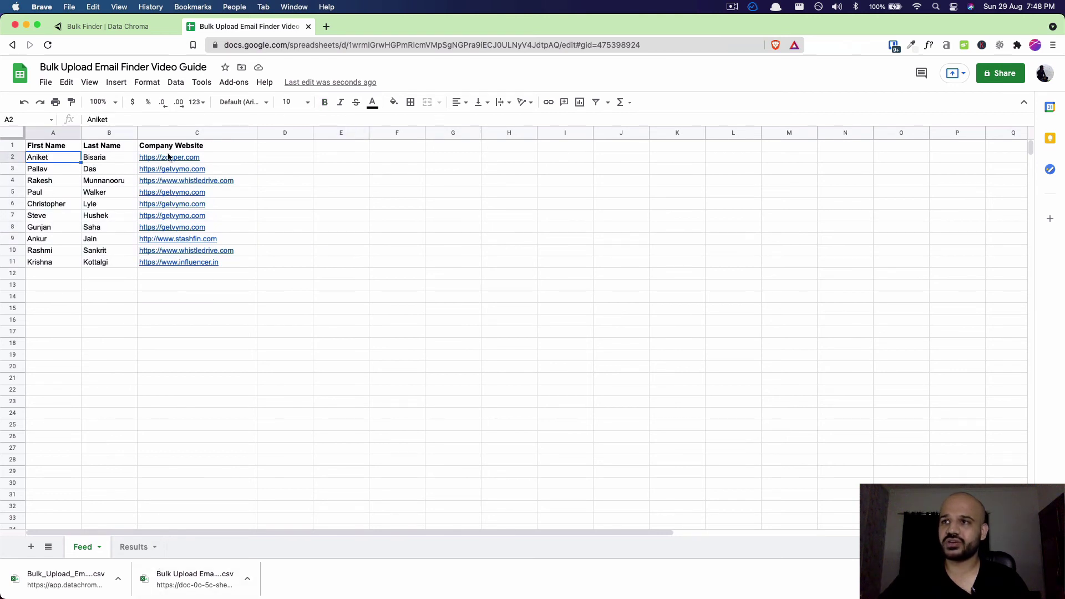
pyautogui.click(239, 158)
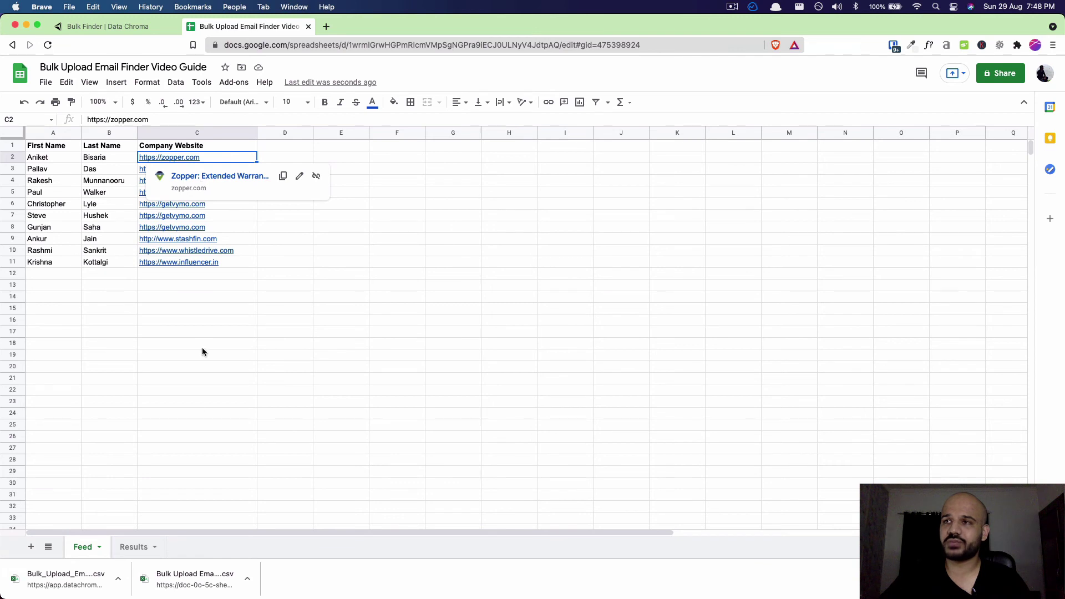
# On Results, widen the Emails column and check the found emails and validity statuses.
pyautogui.click(134, 547)
pyautogui.click(115, 182)
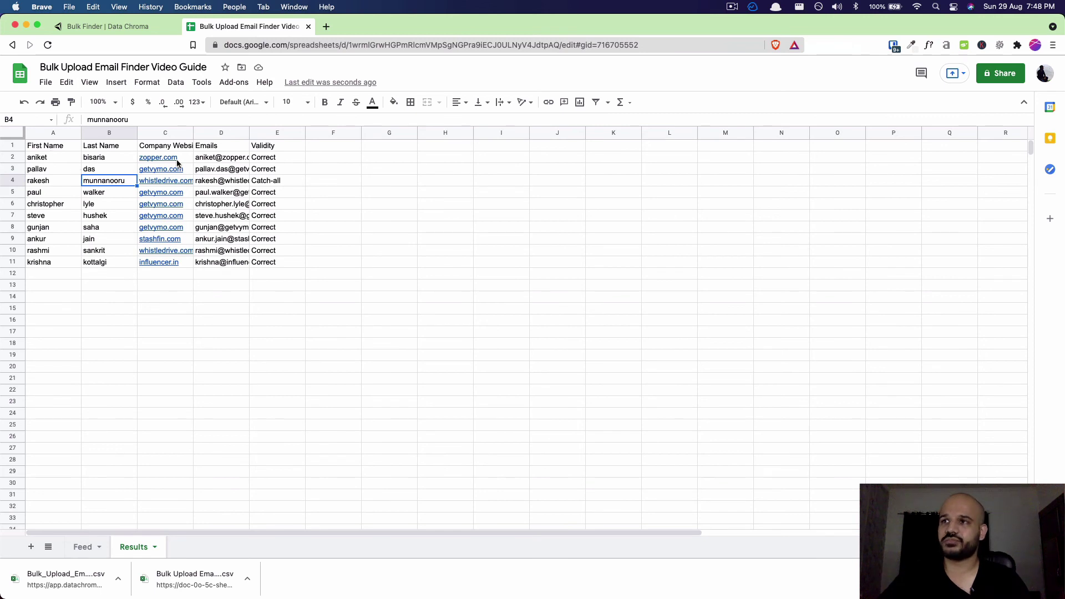
pyautogui.moveTo(249, 133); pyautogui.dragTo(331, 133)
pyautogui.click(327, 182)
pyautogui.click(364, 170)
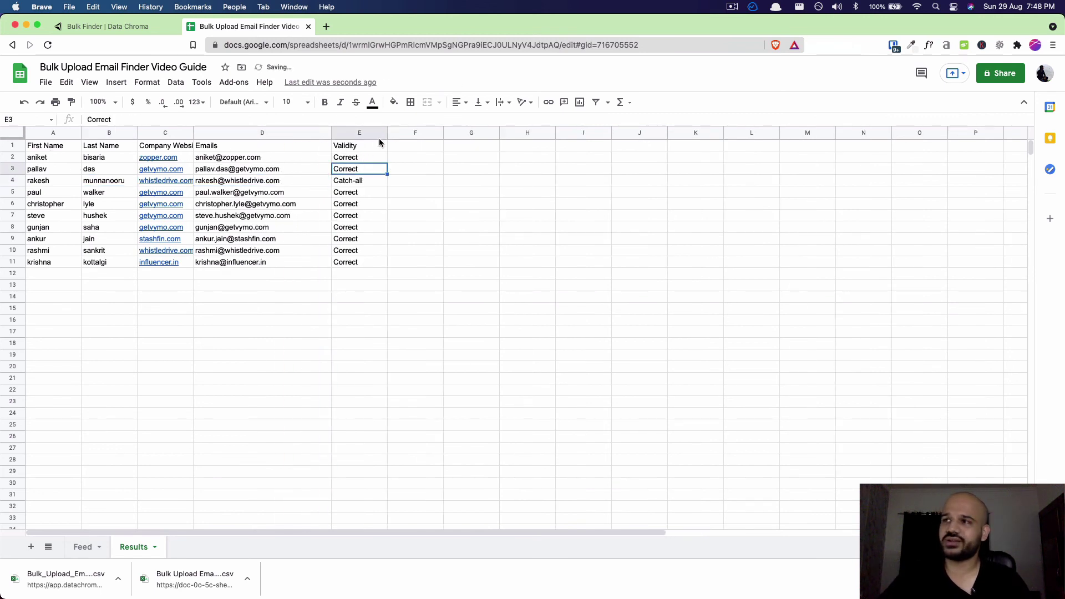
pyautogui.press('Up')
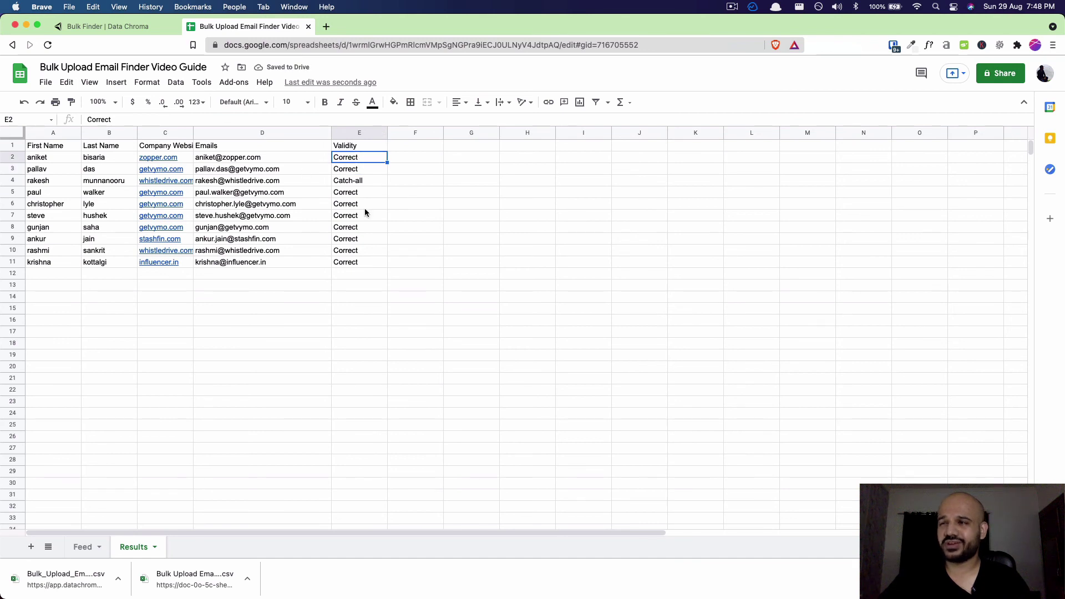
pyautogui.moveTo(288, 192); pyautogui.dragTo(293, 262)
pyautogui.click(316, 183)
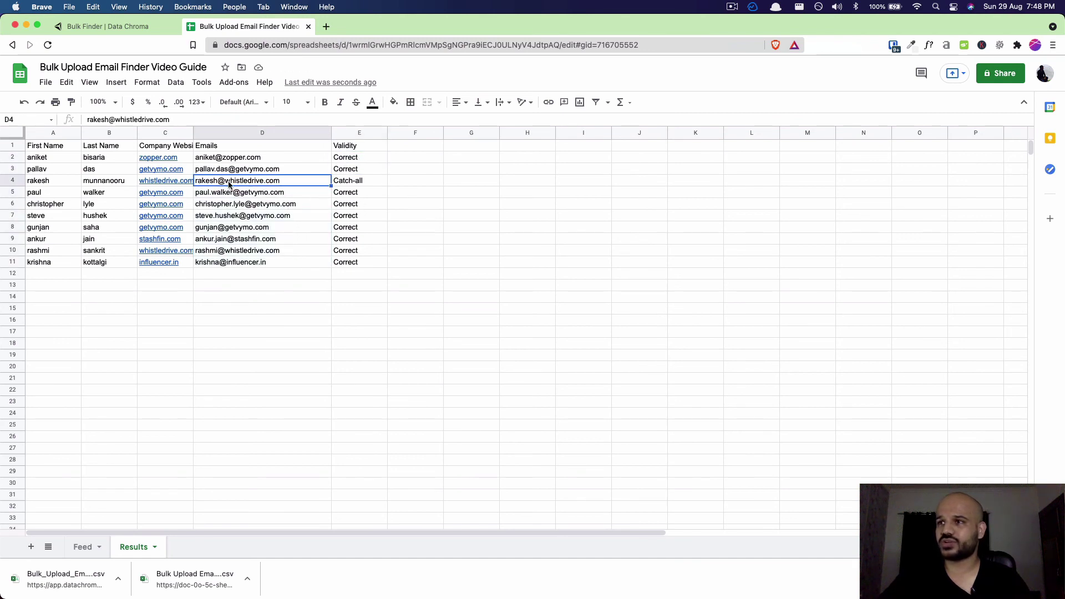
pyautogui.click(463, 297)
pyautogui.click(364, 218)
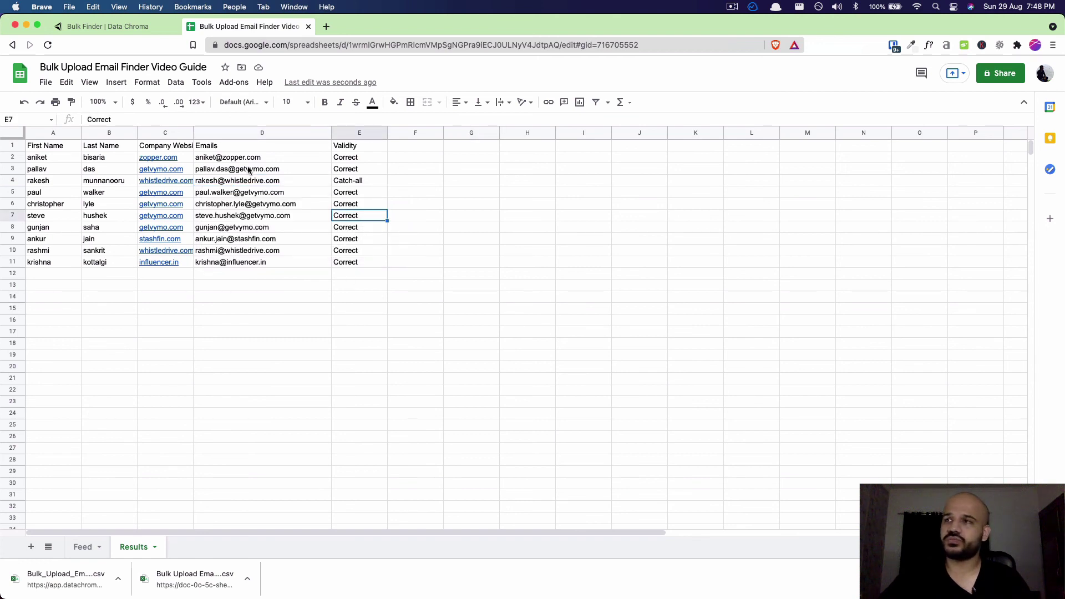
pyautogui.click(137, 28)
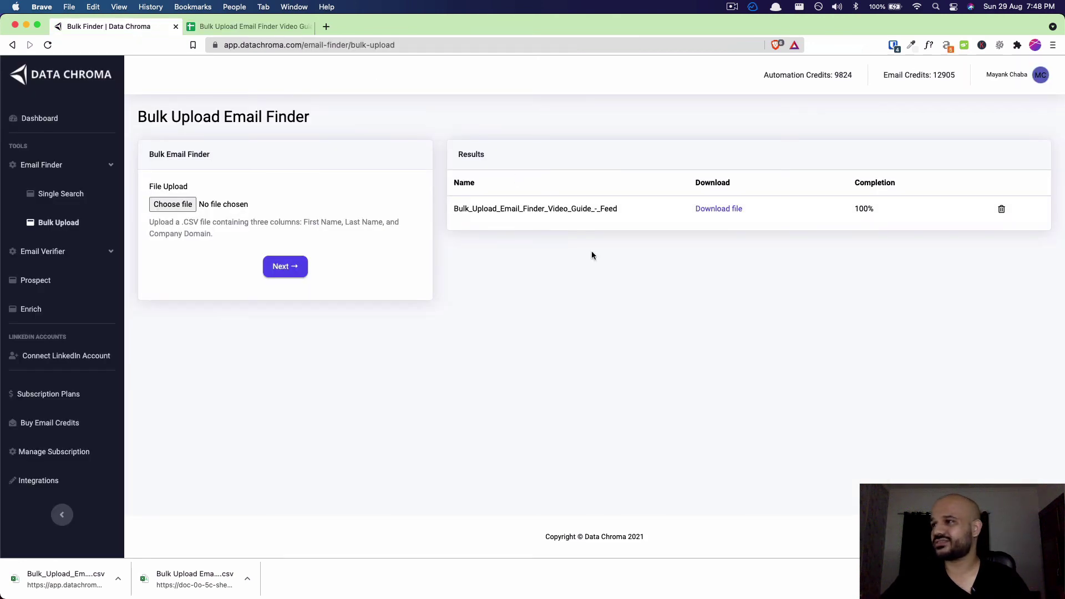